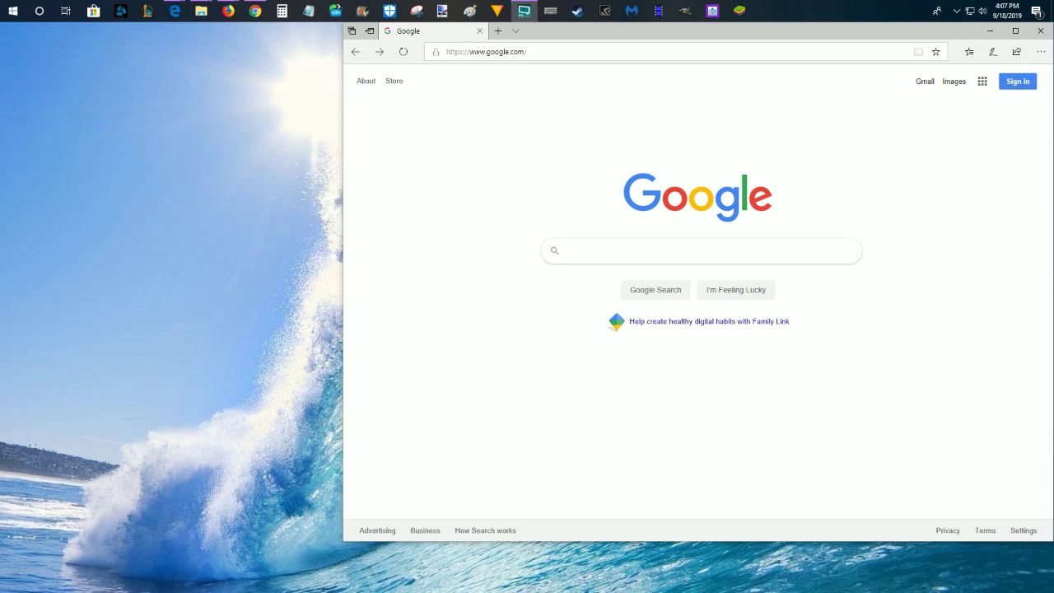
# Step: Run a Google search for 'free fonts' in Edge
pyautogui.click(611, 249)
pyautogui.write('free fonts')
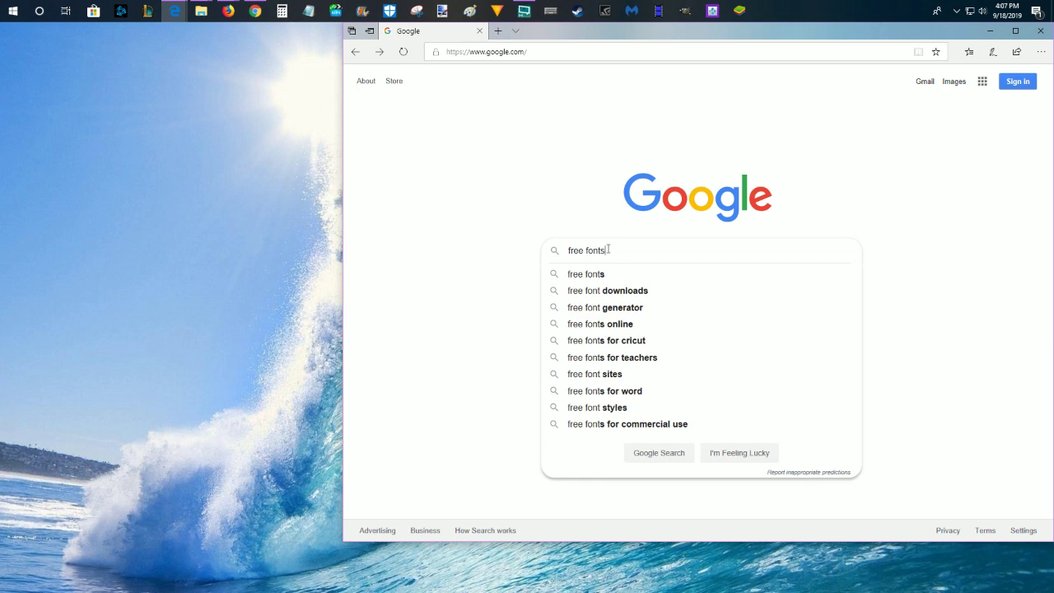
pyautogui.press('Return')
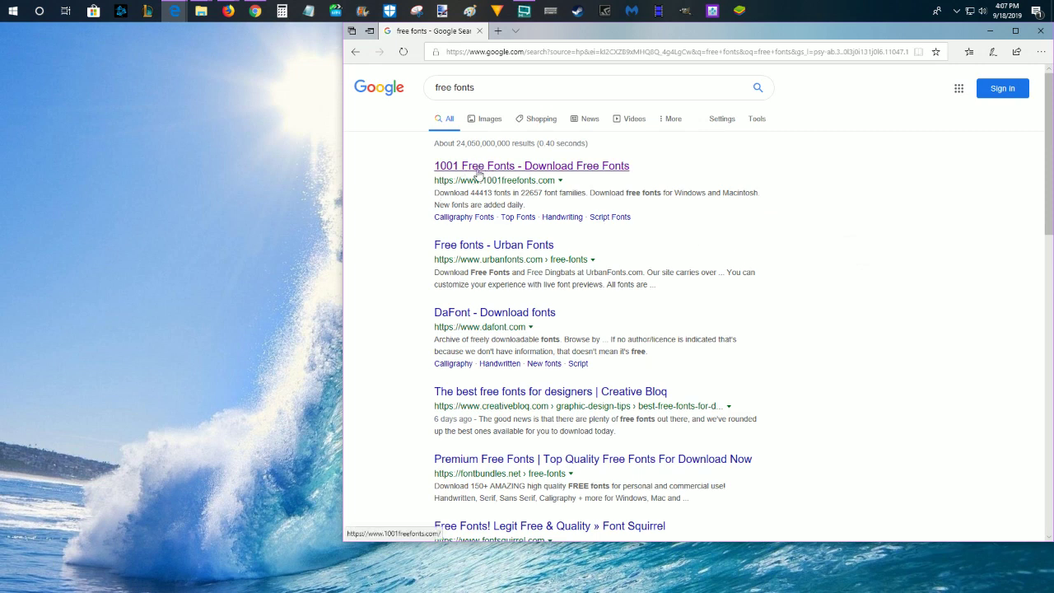
# Step: Open the 1001 Free Fonts result and scroll down to the Montserrat font
pyautogui.click(477, 172)
pyautogui.scroll(-3, 380, 254)
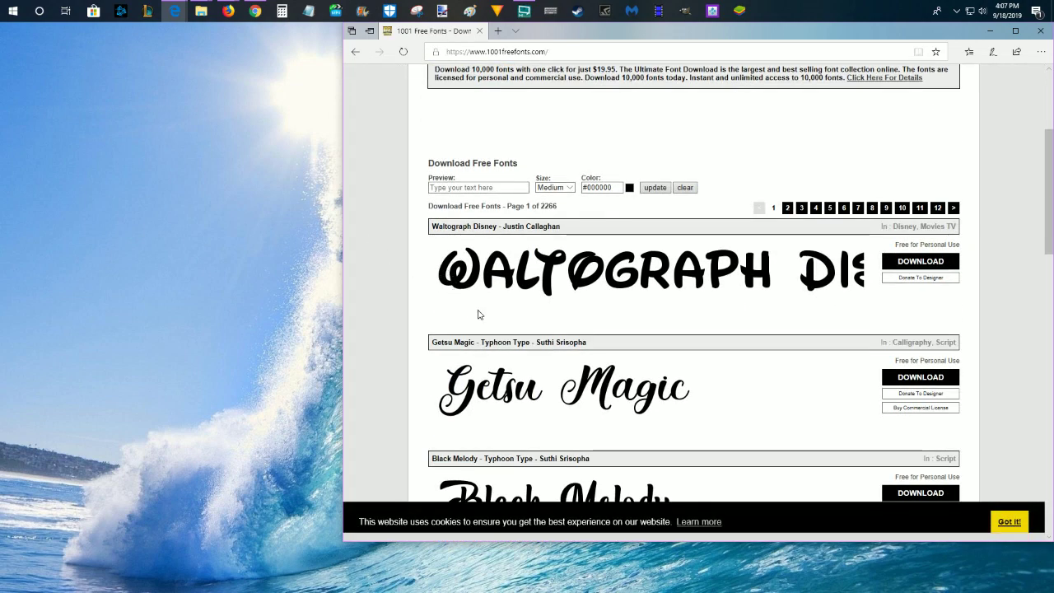
pyautogui.scroll(-3, 569, 321)
pyautogui.scroll(-1, 603, 326)
pyautogui.scroll(-1, 536, 330)
pyautogui.scroll(-5, 537, 327)
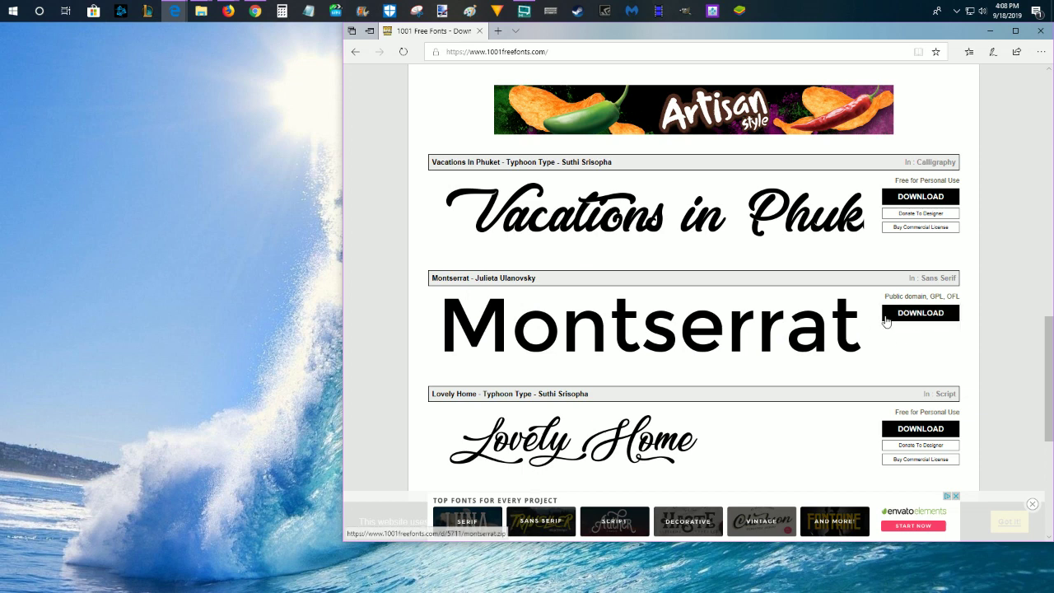
# Step: Download and save montserrat.zip, then open the Downloads folder containing it
pyautogui.click(921, 316)
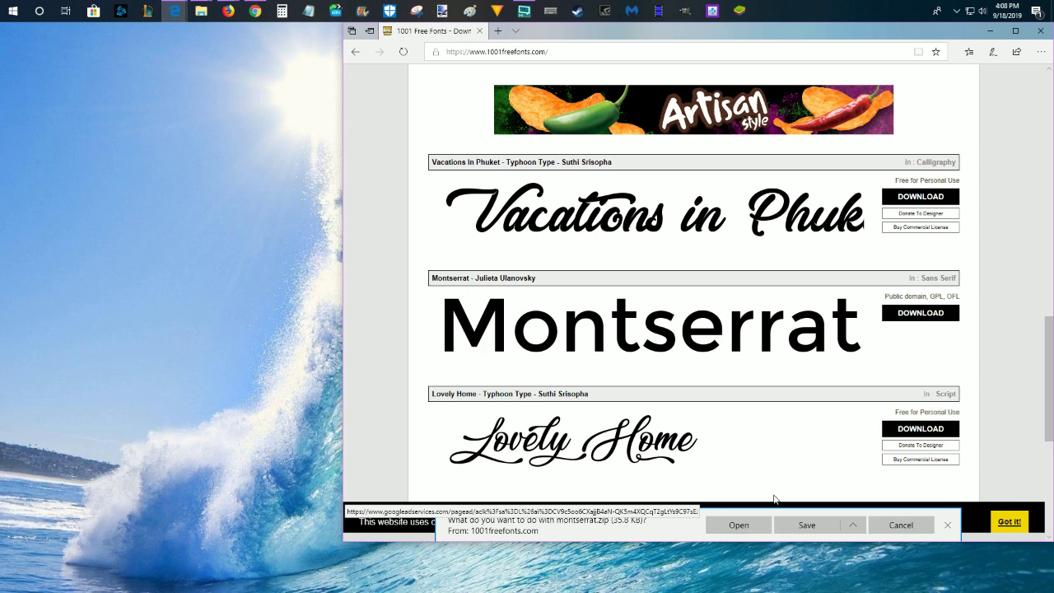
pyautogui.click(804, 526)
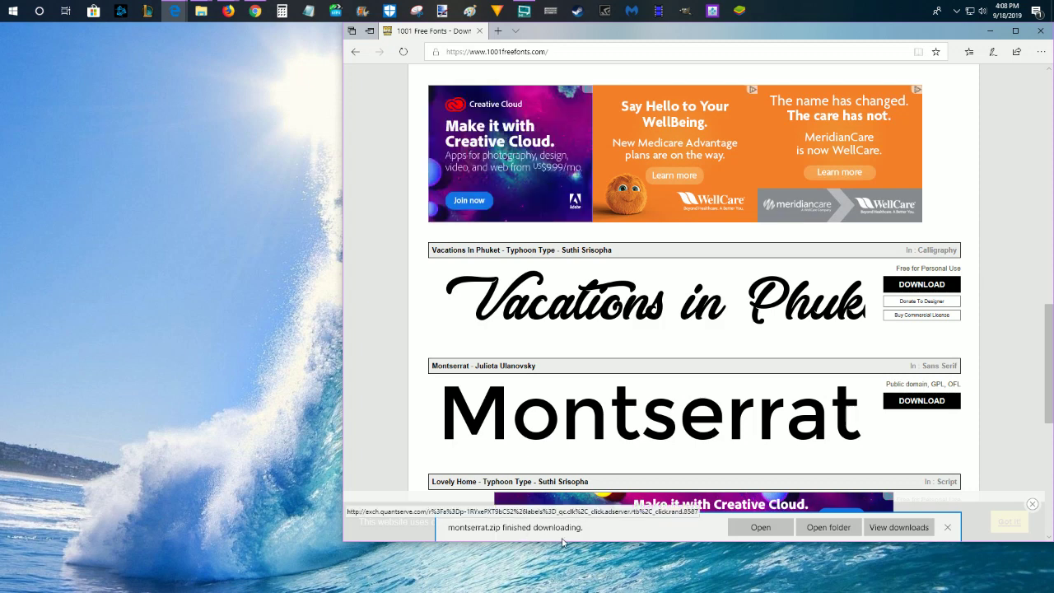
pyautogui.click(829, 528)
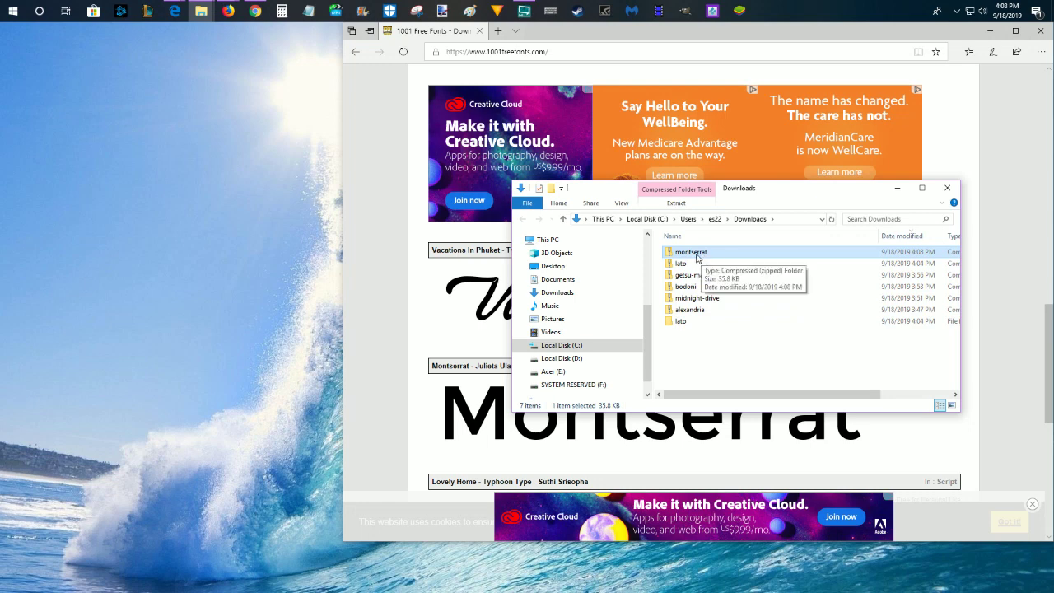
# Step: Extract montserrat.zip to the suggested folder and open the extracted montserrat folder
pyautogui.rightClick(693, 256)
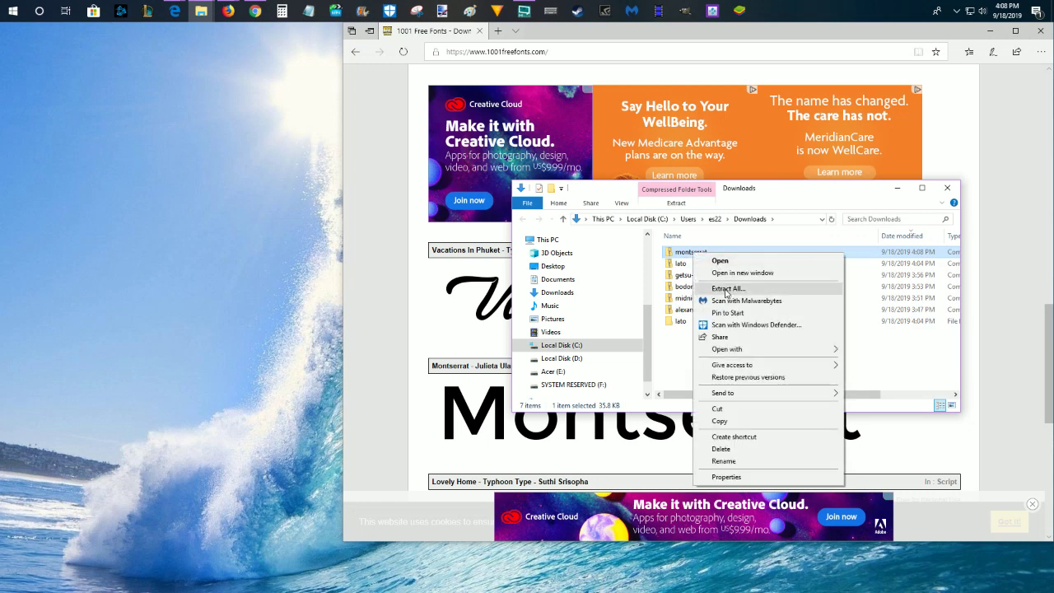
pyautogui.click(727, 289)
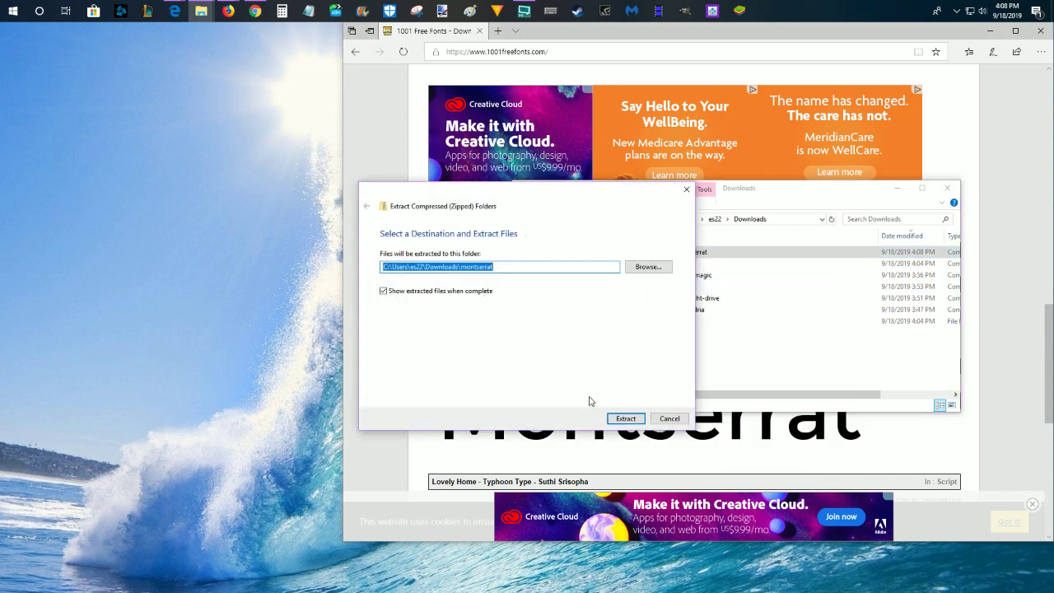
pyautogui.click(628, 419)
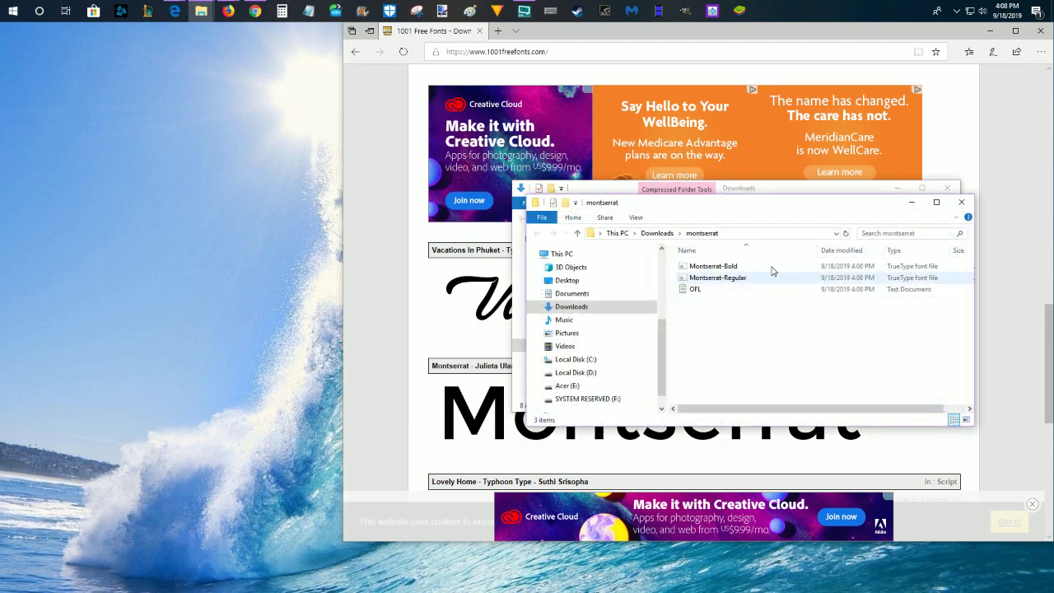
pyautogui.click(962, 201)
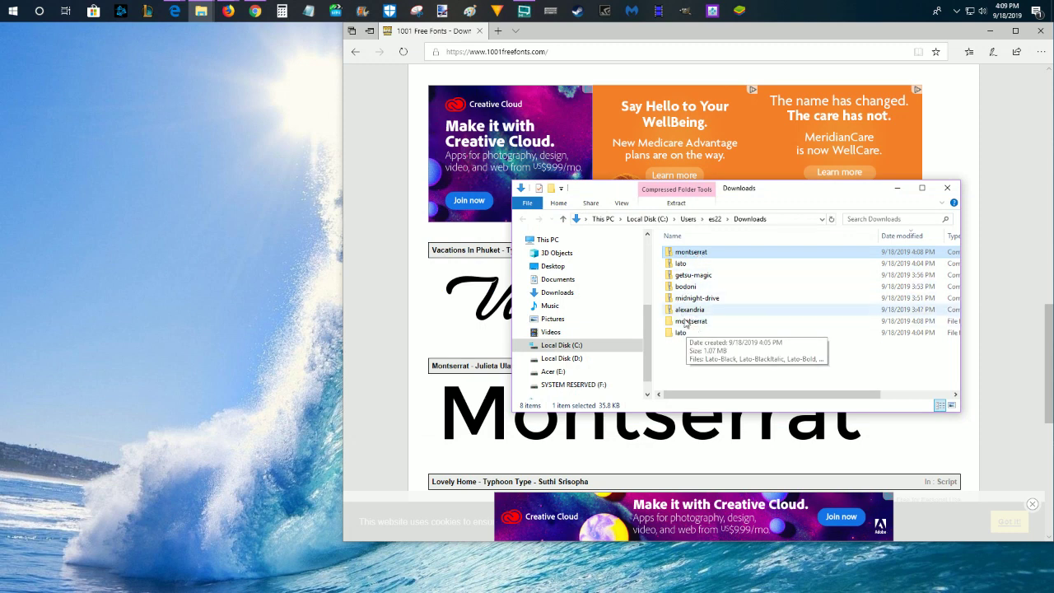
pyautogui.doubleClick(690, 322)
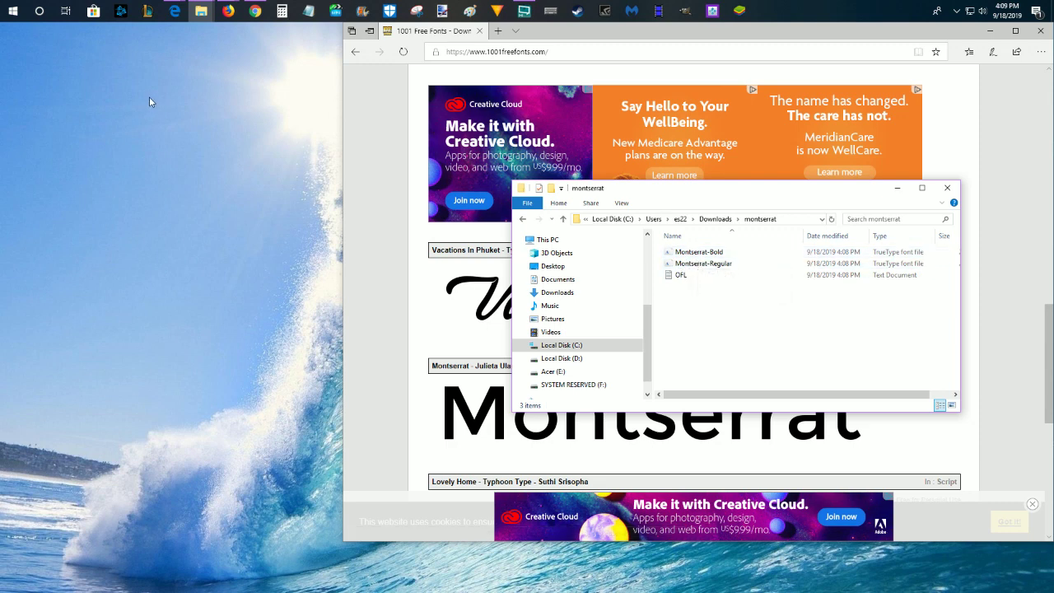
# Step: Search Windows for 'control' and launch Control Panel from the results
pyautogui.click(39, 19)
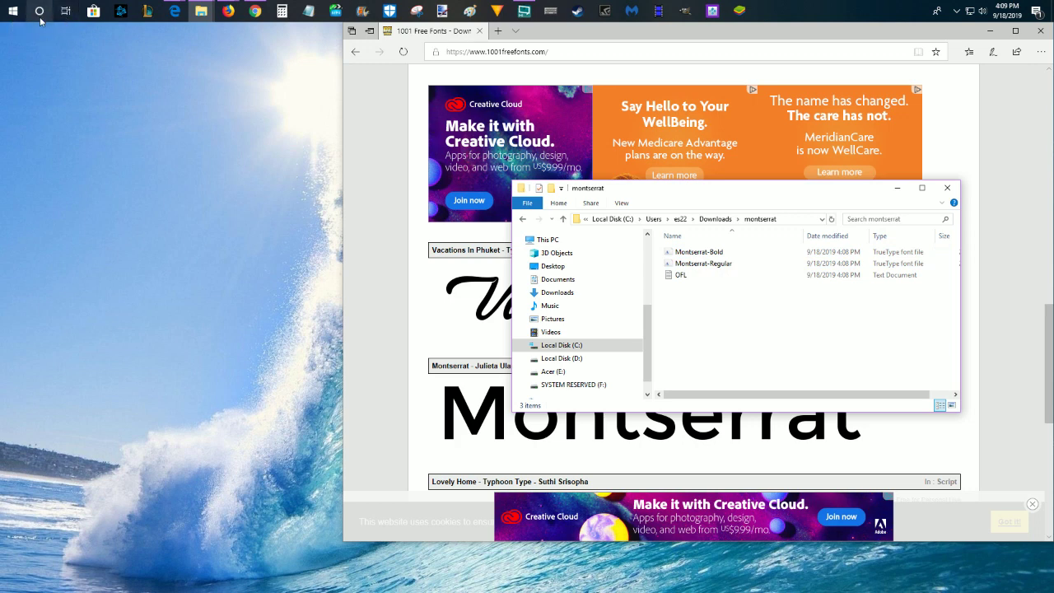
pyautogui.click(39, 18)
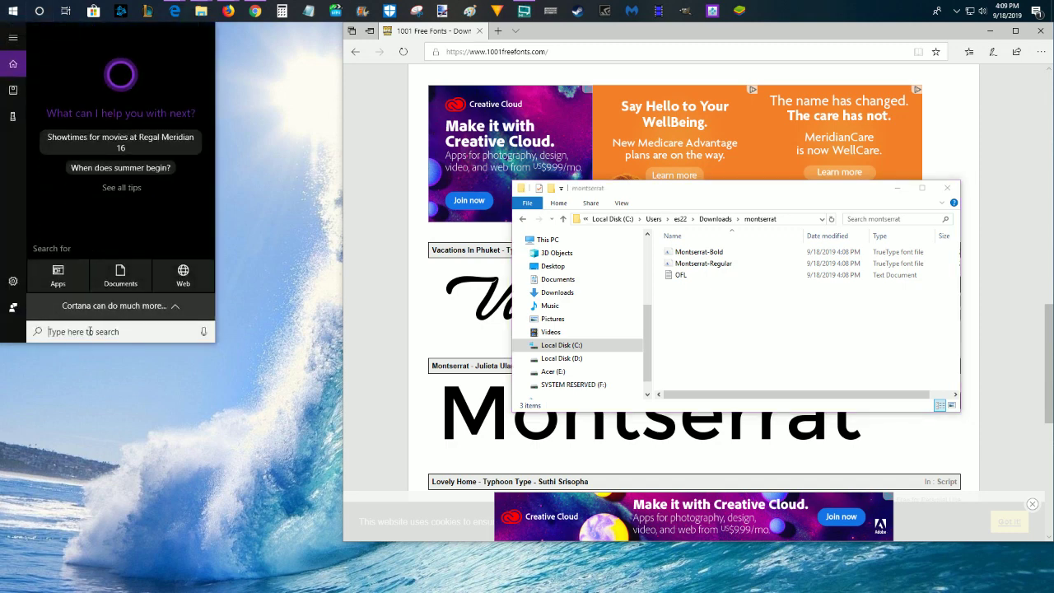
pyautogui.write('control')
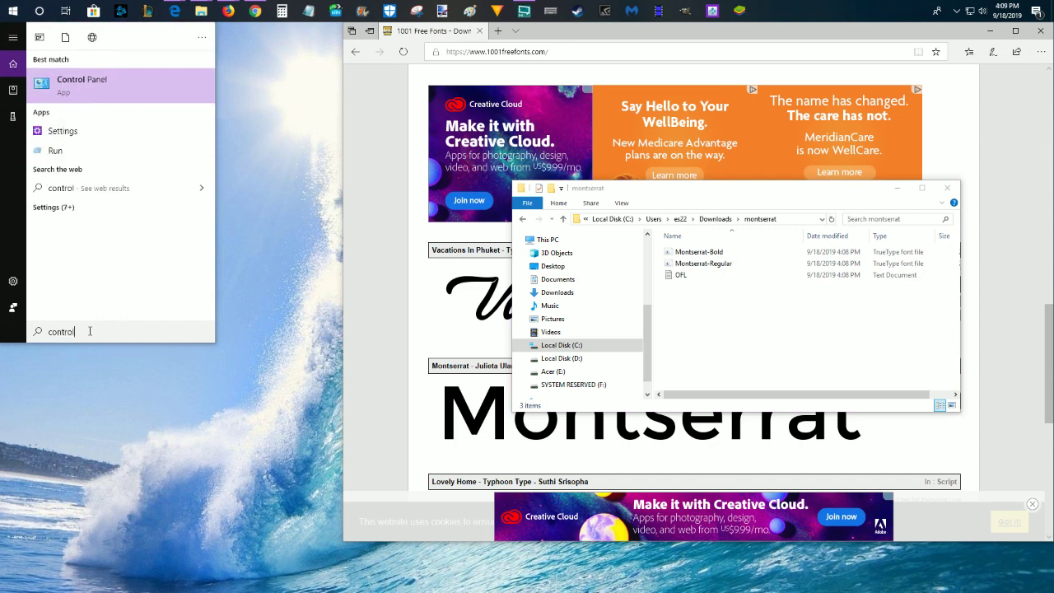
pyautogui.click(94, 86)
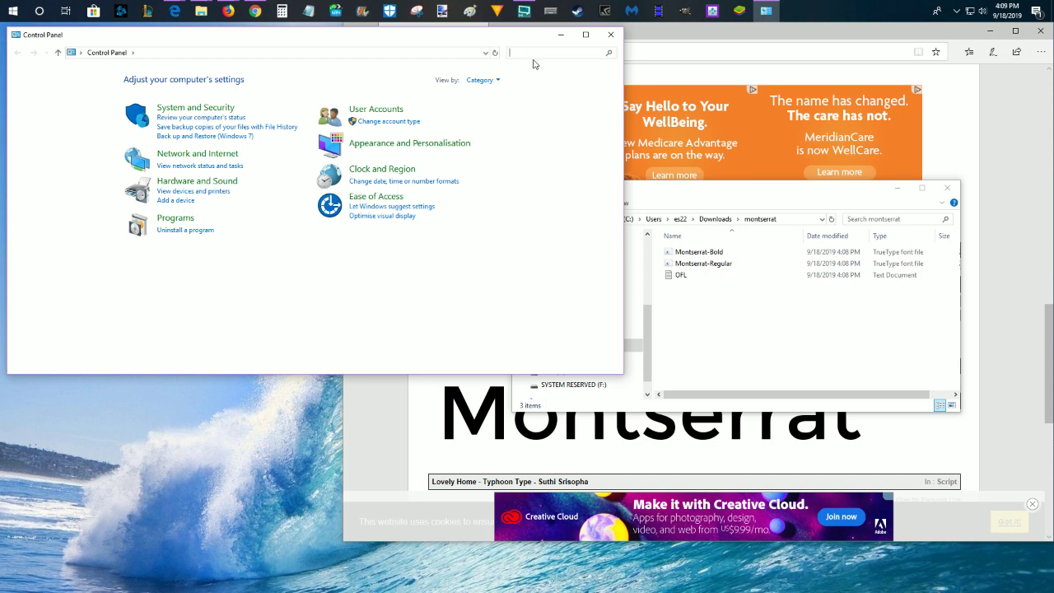
# Step: Search Control Panel for 'fonts' and open the Fonts page
pyautogui.write('fonts')
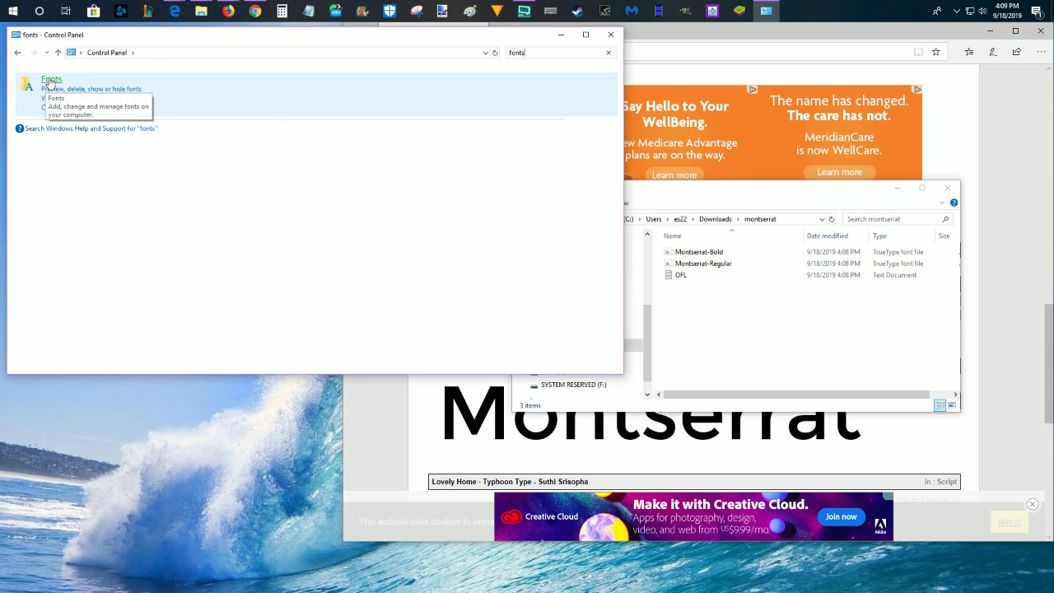
pyautogui.click(51, 80)
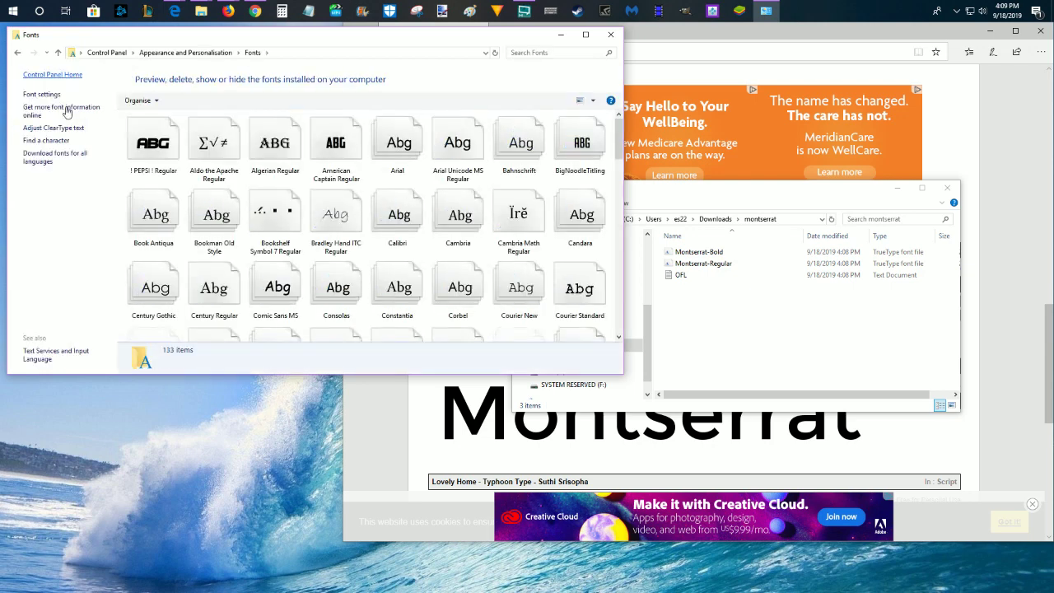
pyautogui.scroll(-15, 428, 198)
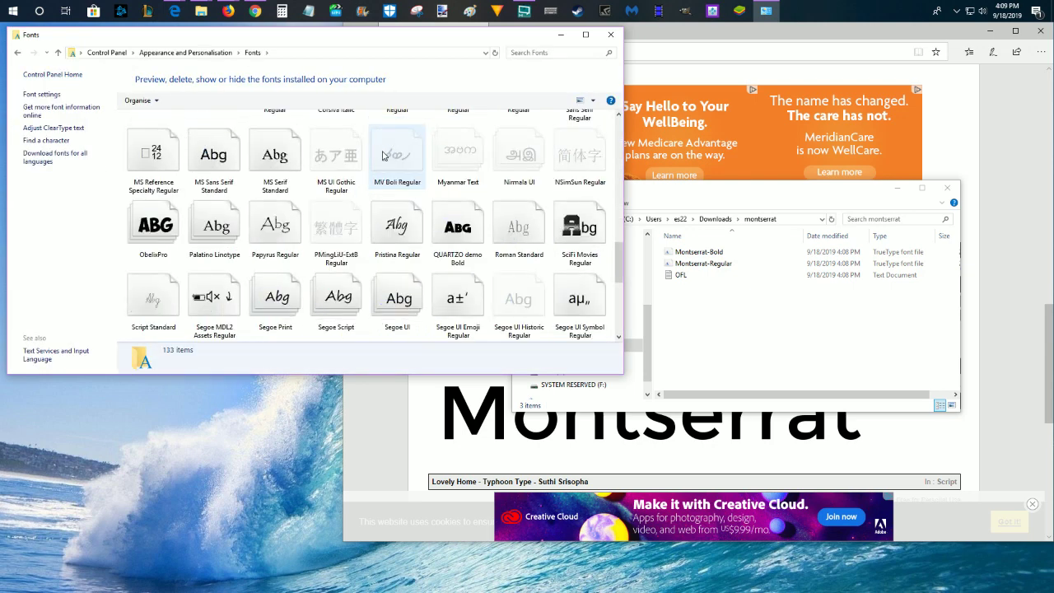
pyautogui.scroll(15, 445, 214)
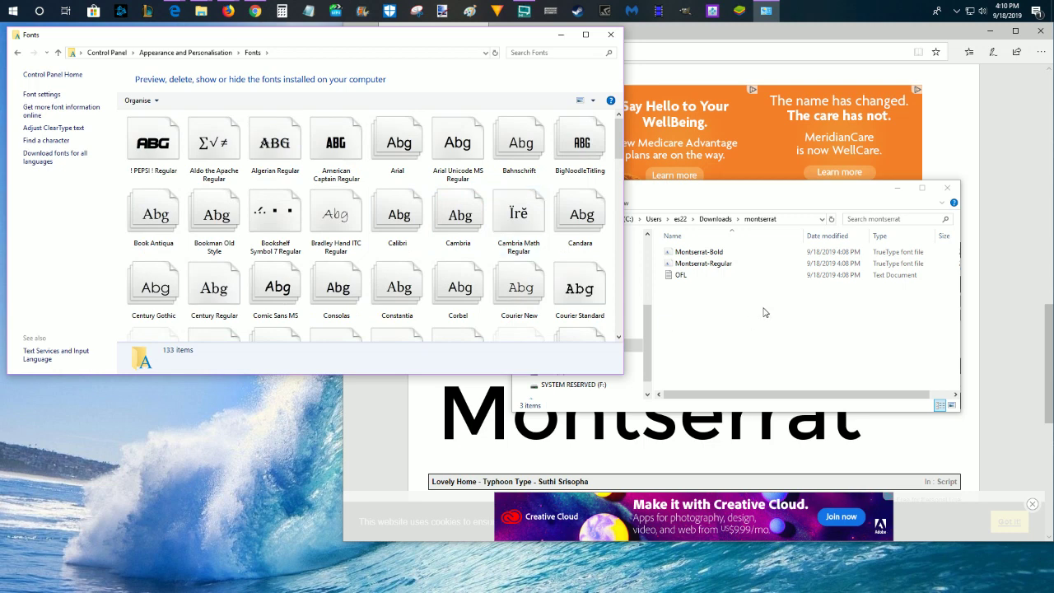
# Step: Drag Montserrat-Bold and Montserrat-Regular into the Fonts window to install both fonts
pyautogui.click(700, 313)
pyautogui.click(697, 254)
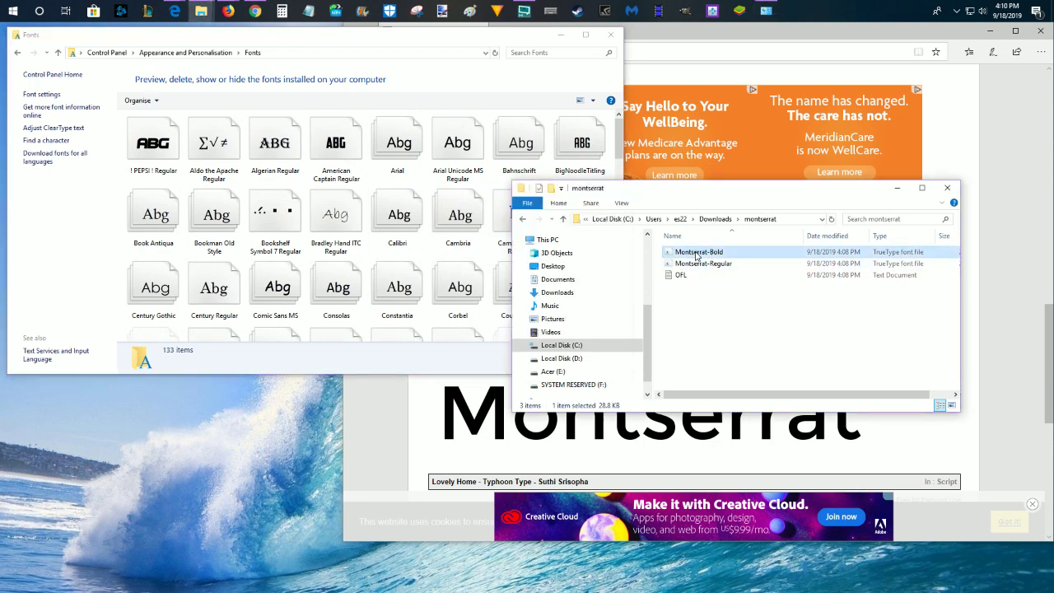
pyautogui.hotkey('shift', 'Down')
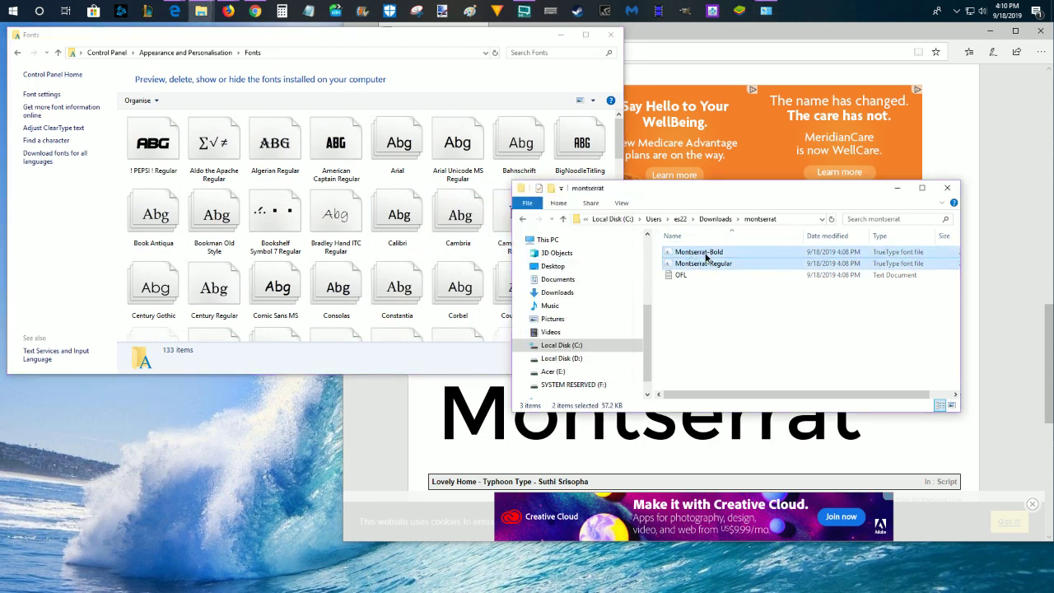
pyautogui.moveTo(705, 258); pyautogui.dragTo(247, 223)
pyautogui.click(331, 41)
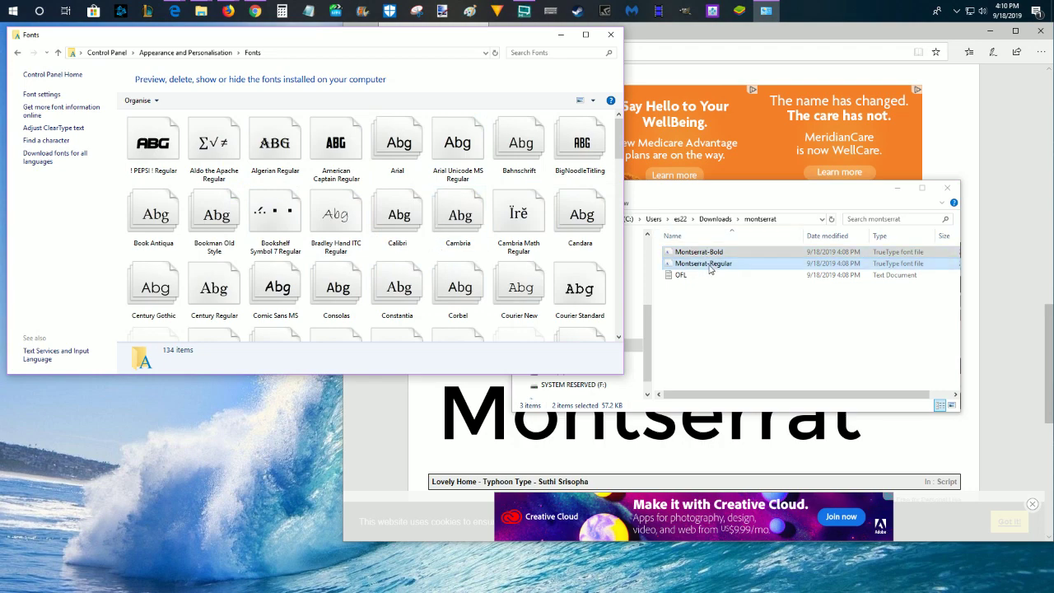
pyautogui.click(524, 234)
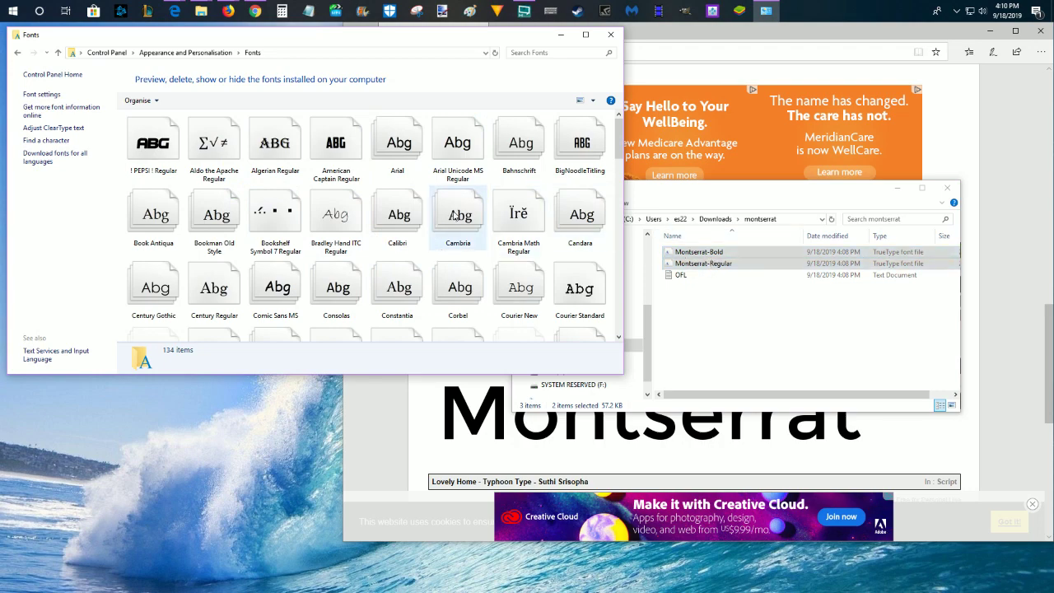
pyautogui.scroll(-10, 494, 226)
# Step: Open the Montserrat family, preview Montserrat Bold, then return to the Fonts list
pyautogui.scroll(-2, 486, 247)
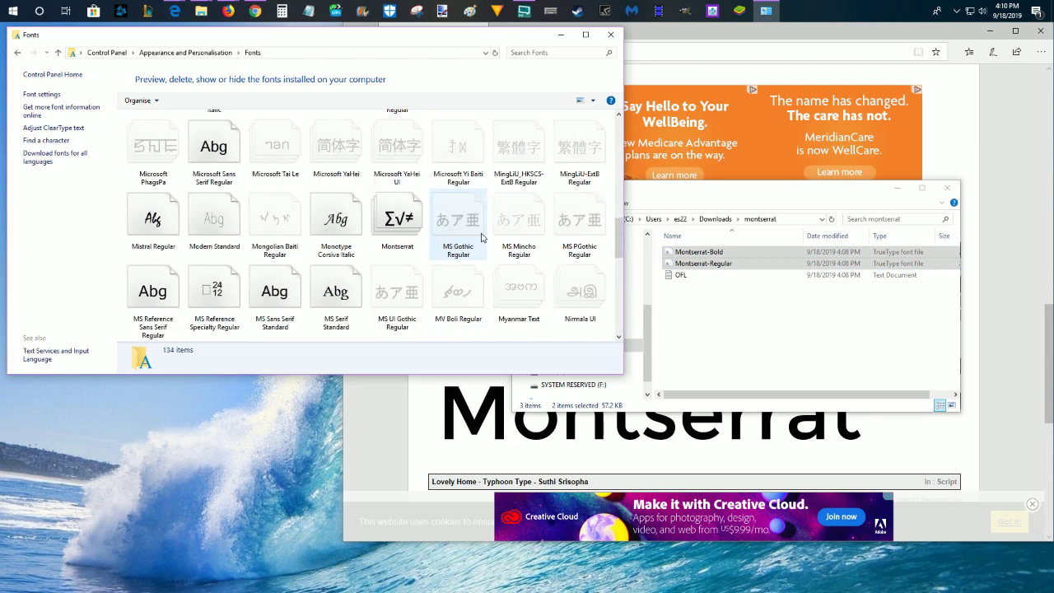
pyautogui.scroll(2, 457, 255)
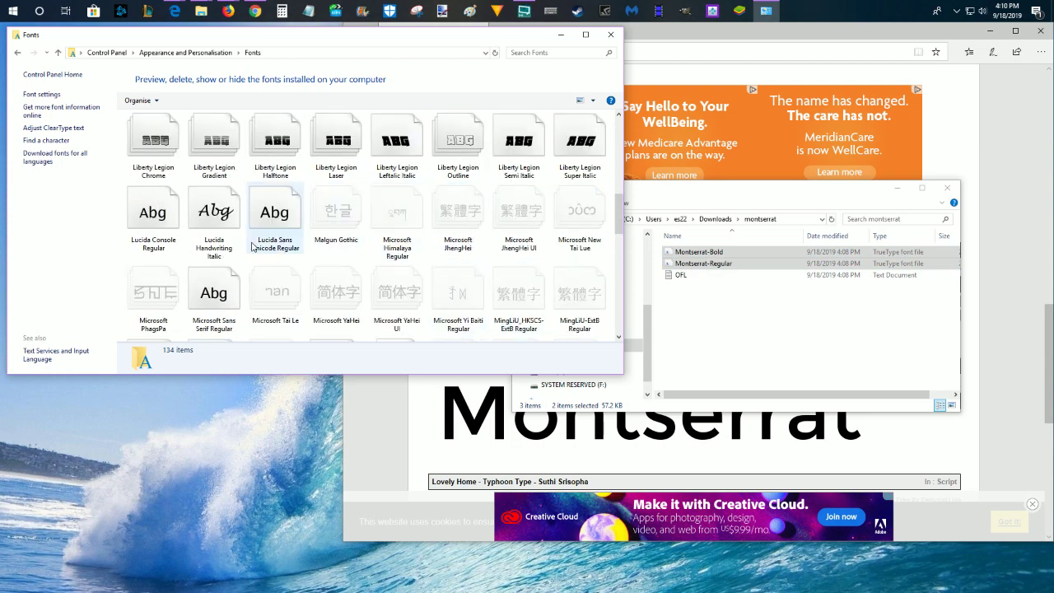
pyautogui.scroll(-2, 284, 239)
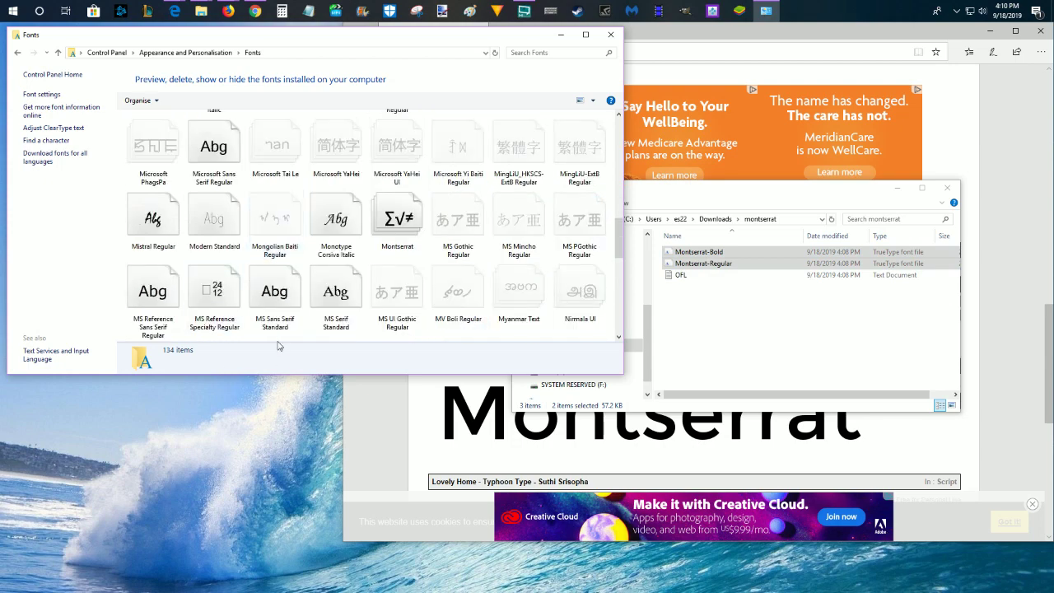
pyautogui.doubleClick(398, 232)
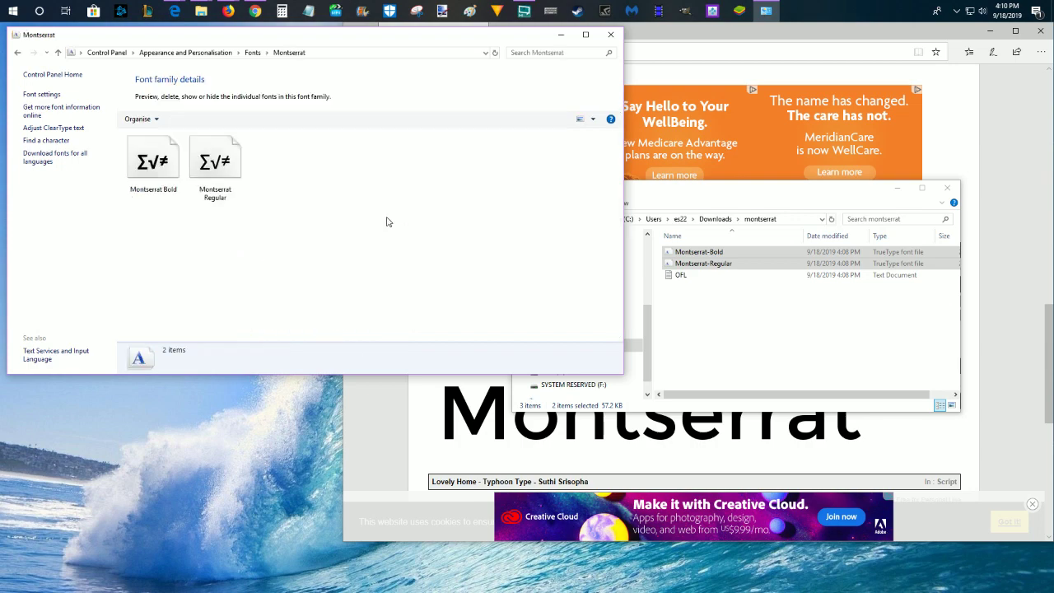
pyautogui.click(156, 181)
pyautogui.doubleClick(157, 181)
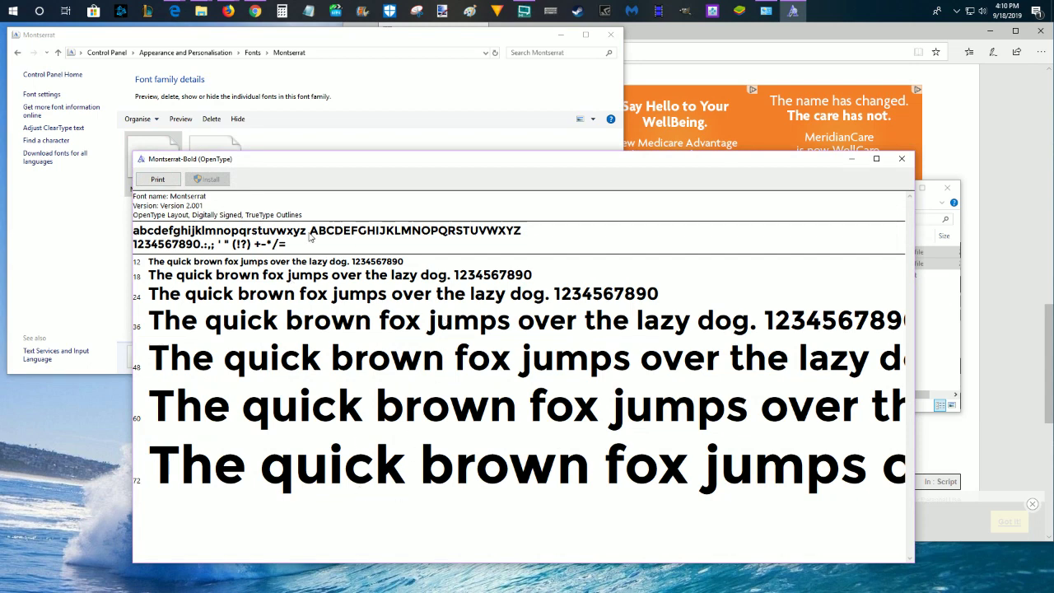
pyautogui.click(901, 158)
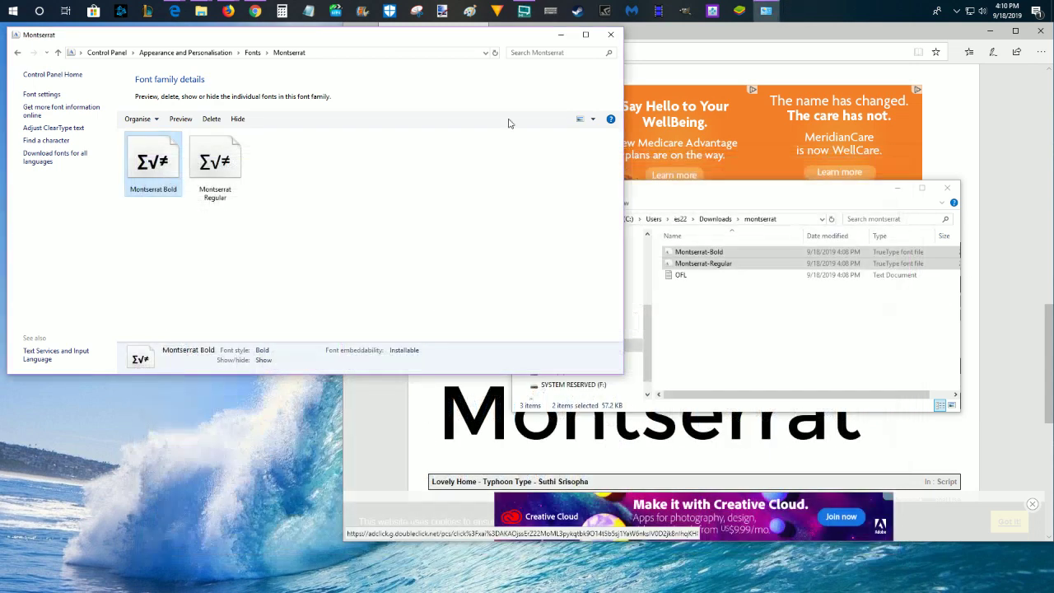
pyautogui.click(18, 52)
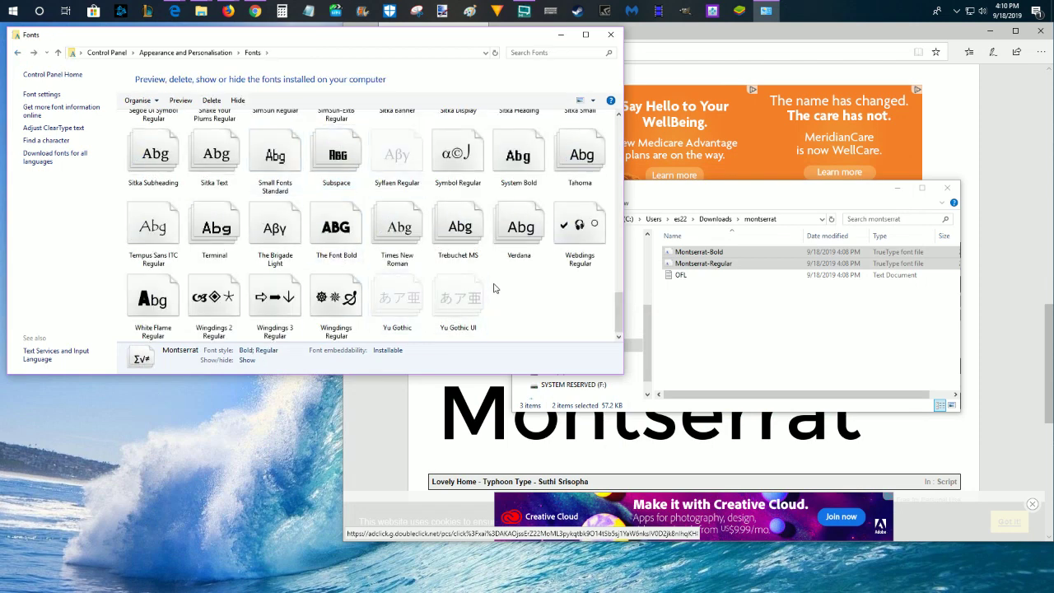
pyautogui.scroll(10, 470, 244)
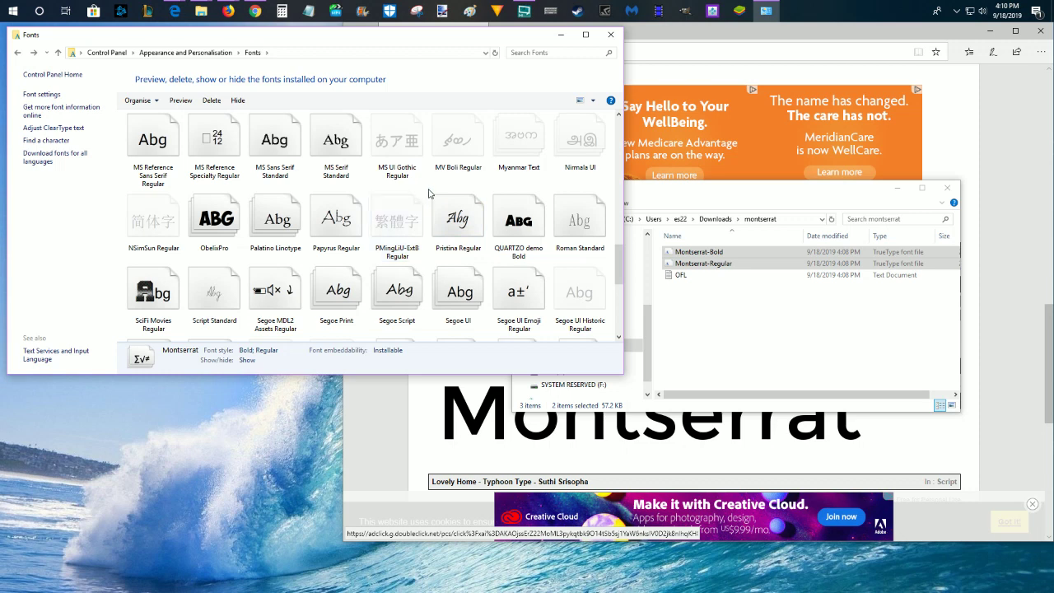
# Step: In Paint, place a text box, set its font to Montserrat and type 'dsgvdgsd'
pyautogui.click(470, 10)
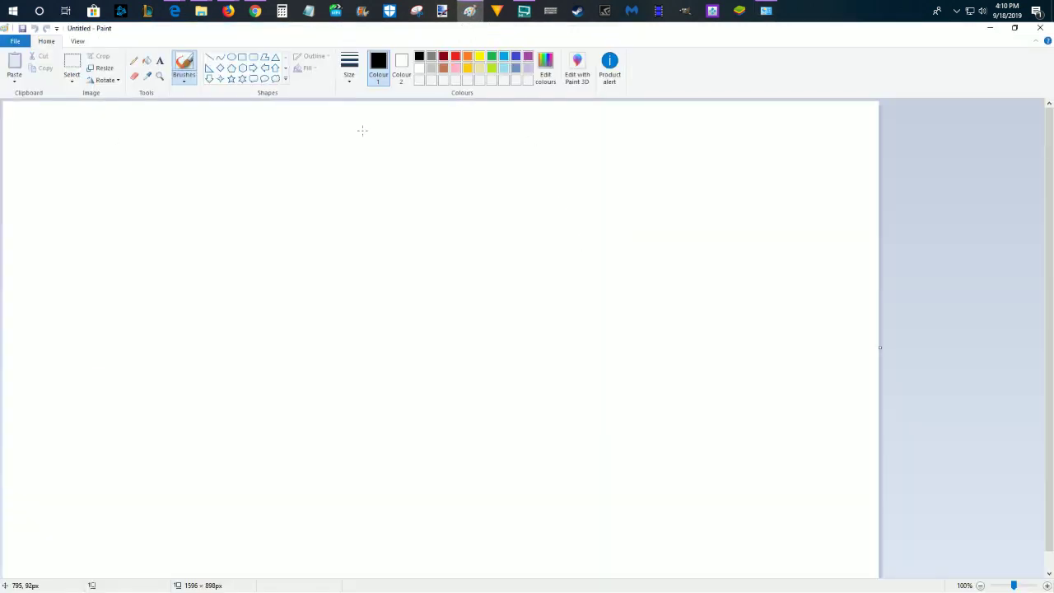
pyautogui.click(160, 62)
pyautogui.click(78, 194)
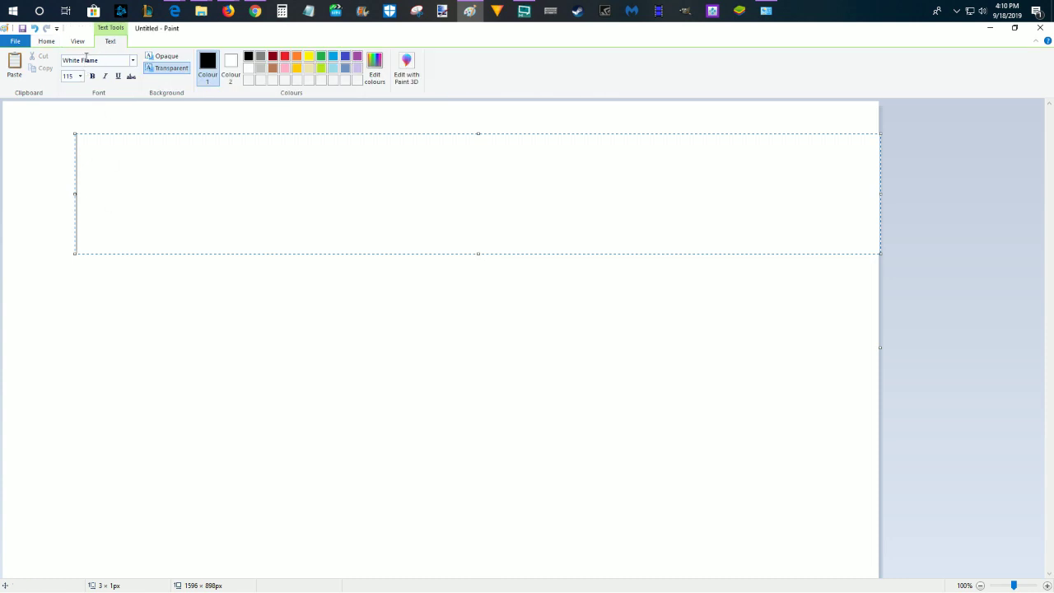
pyautogui.click(132, 60)
pyautogui.scroll(8, 105, 260)
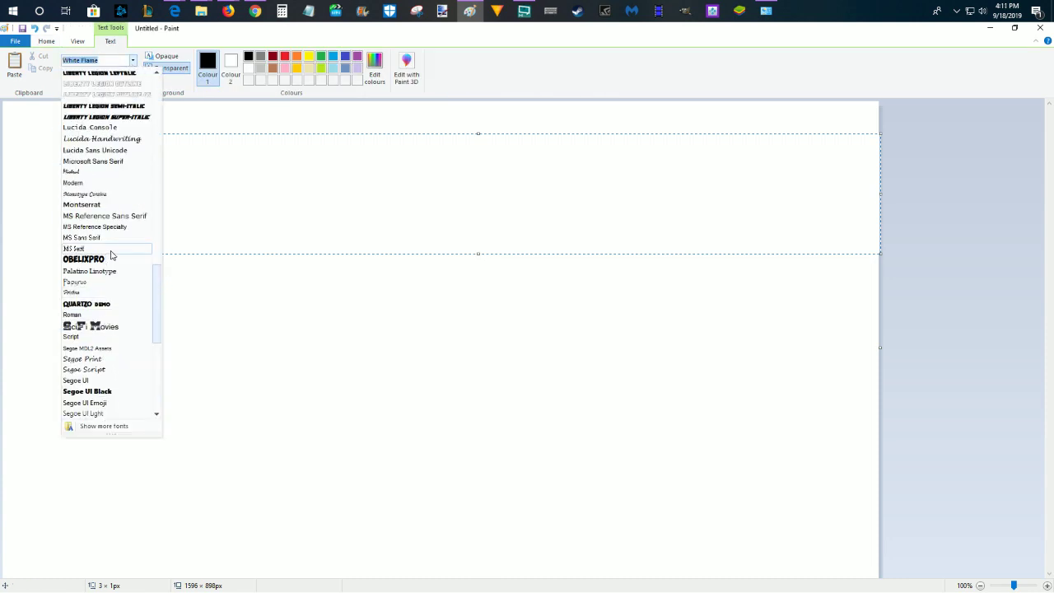
pyautogui.scroll(2, 111, 255)
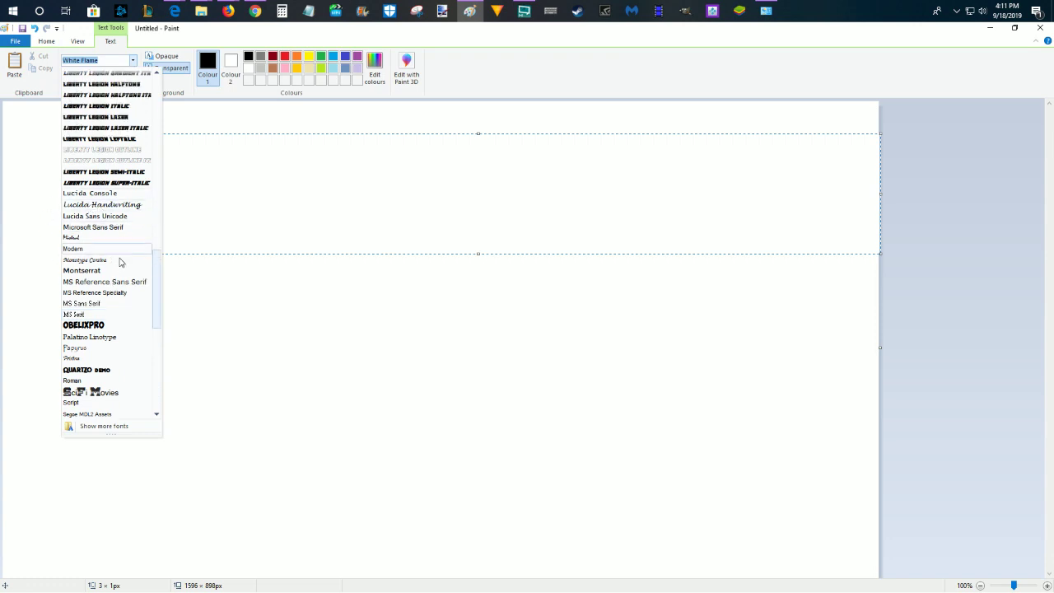
pyautogui.scroll(-1, 121, 265)
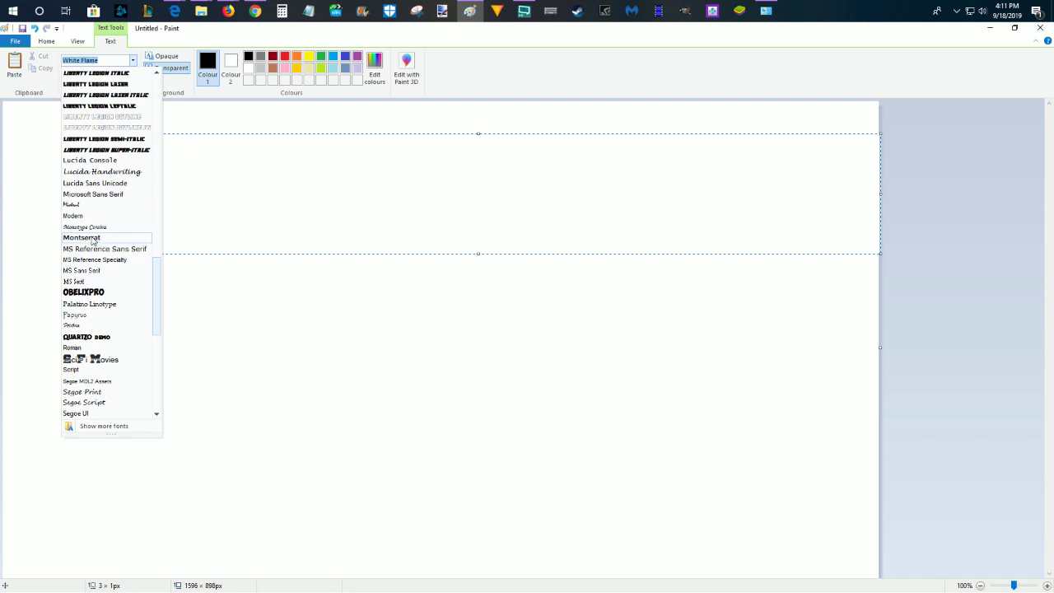
pyautogui.click(93, 238)
pyautogui.write('dsgvdgsd')
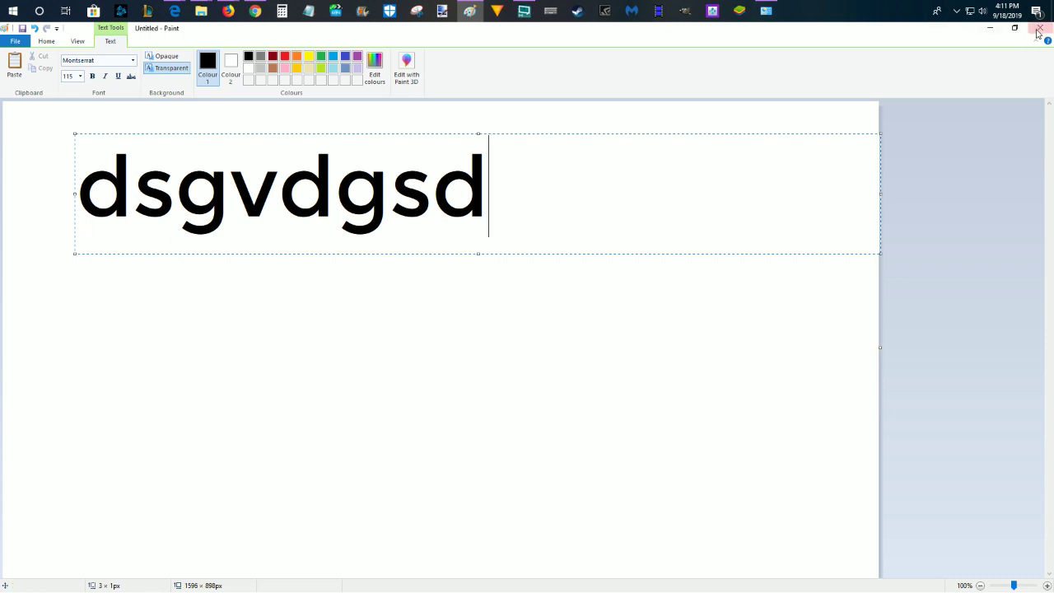
# Step: Close Paint without saving and bring Edge to the front
pyautogui.click(1040, 28)
pyautogui.click(537, 313)
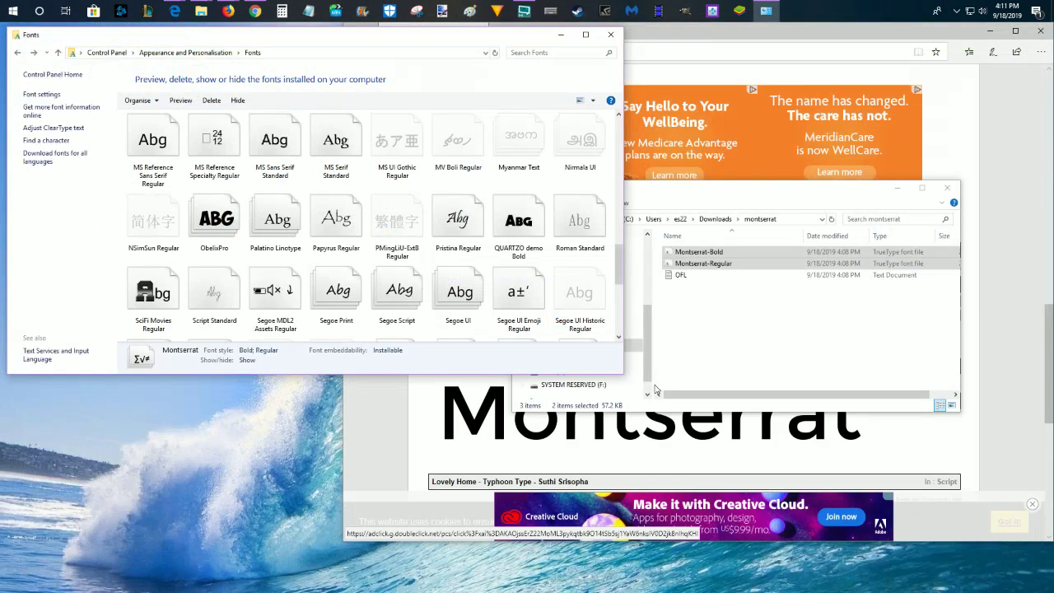
pyautogui.click(701, 36)
# Step: Navigate Edge back and forward to the 1001 Free Fonts page, then minimise the browser
pyautogui.click(355, 51)
pyautogui.click(355, 51)
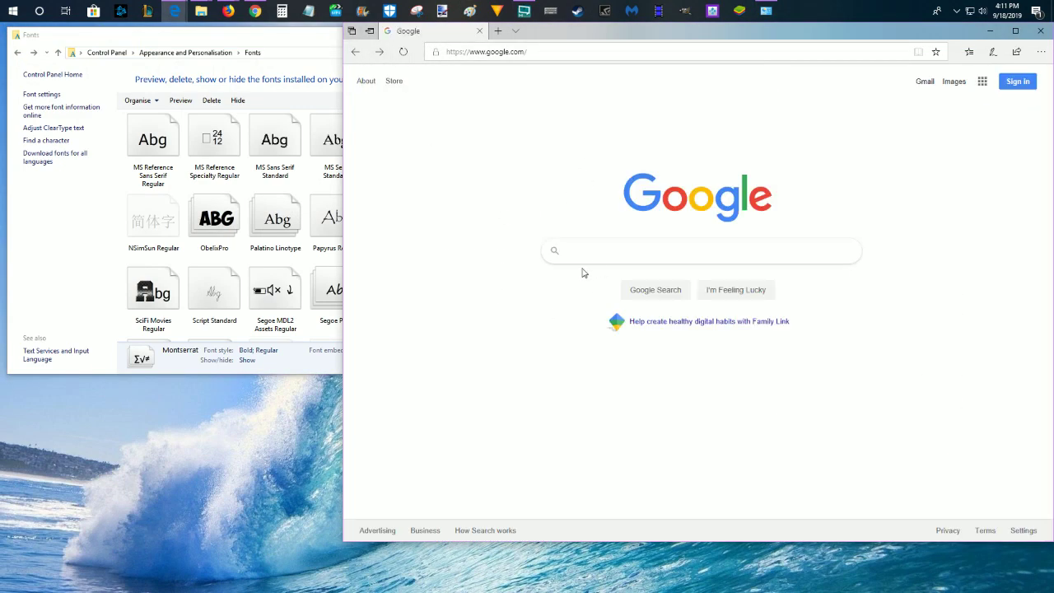
pyautogui.click(379, 52)
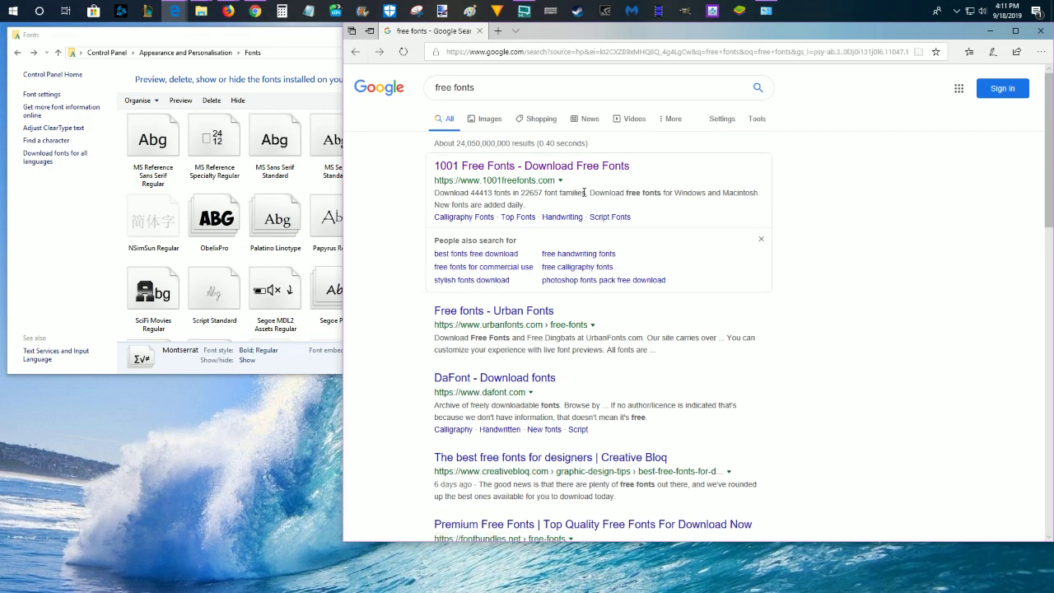
pyautogui.scroll(-1, 563, 259)
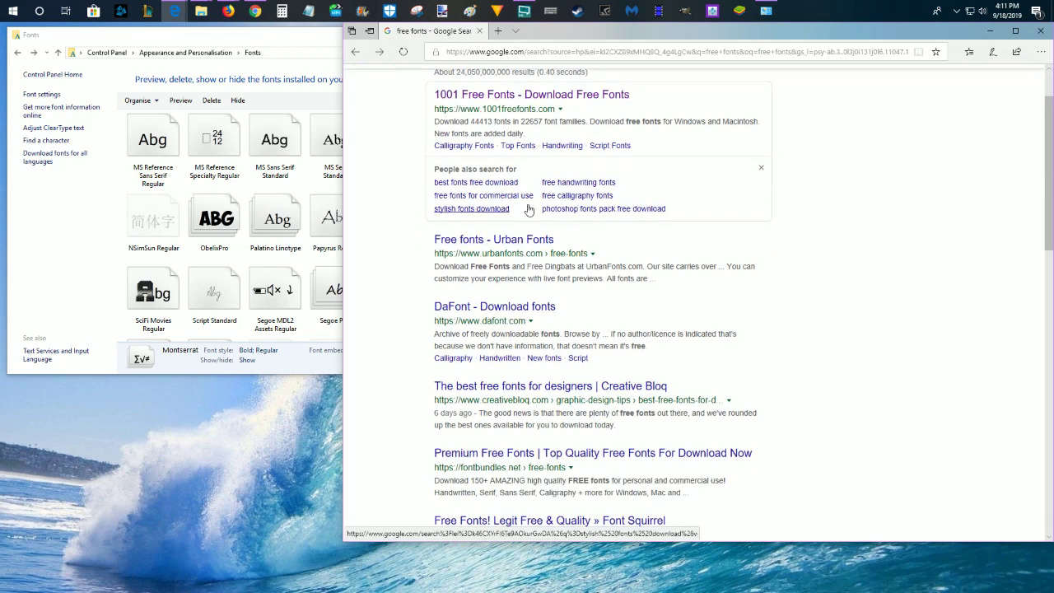
pyautogui.click(380, 52)
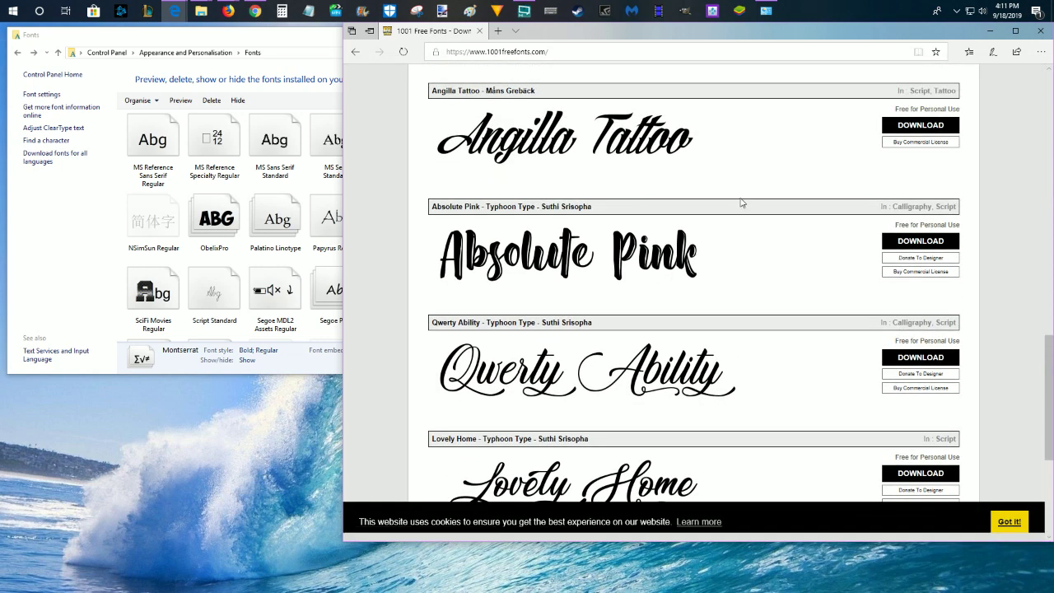
pyautogui.scroll(4, 676, 266)
pyautogui.scroll(-2, 910, 113)
pyautogui.scroll(2, 910, 113)
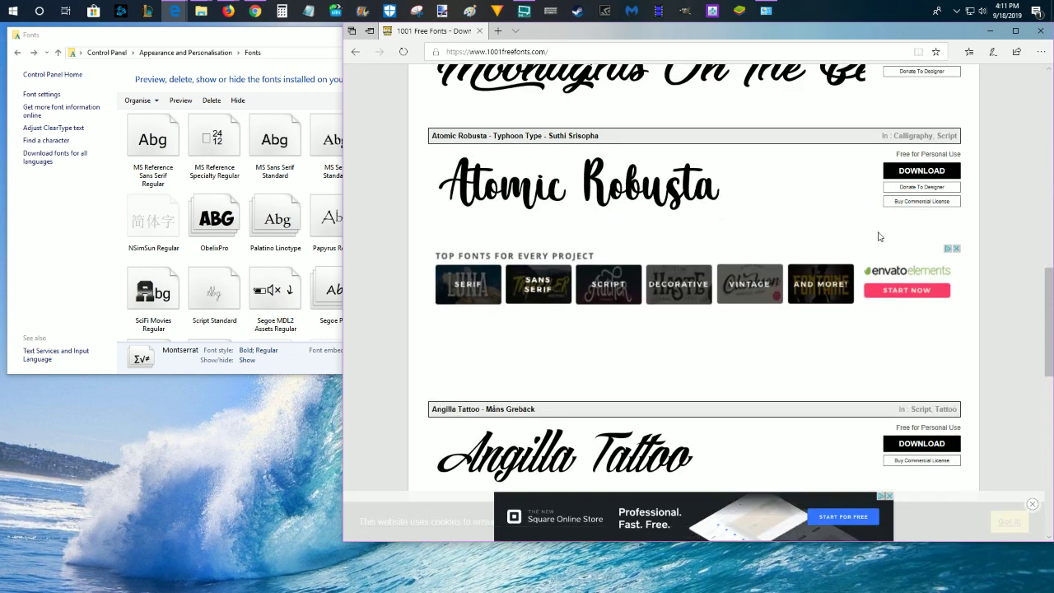
pyautogui.click(991, 31)
# Step: Extract all files from the montserrat zip in the Downloads folder
pyautogui.click(713, 192)
pyautogui.click(714, 219)
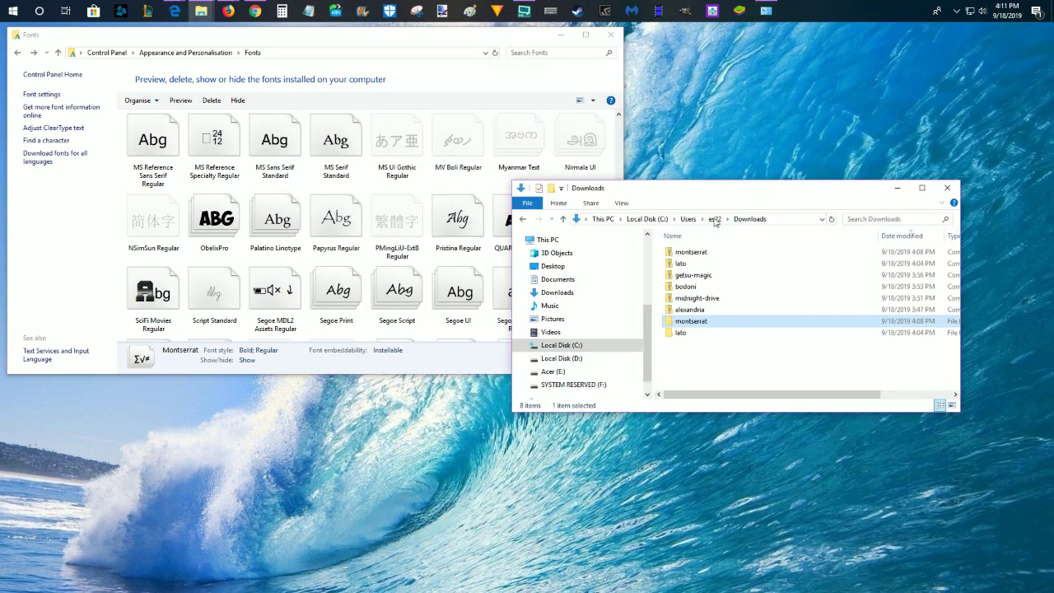
pyautogui.rightClick(679, 255)
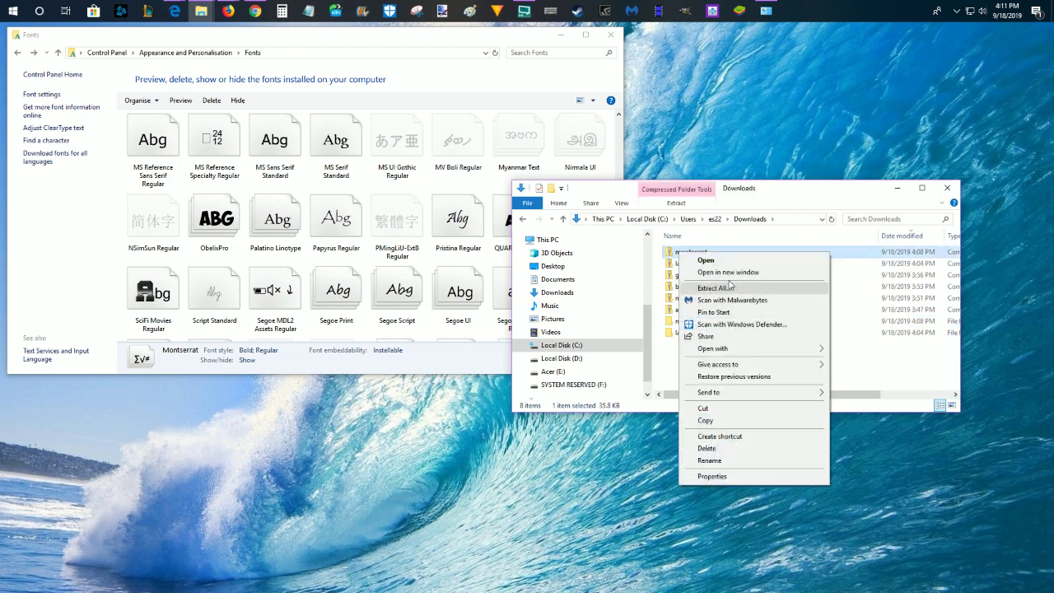
pyautogui.click(667, 354)
# Step: Open the extracted montserrat folder, showing Montserrat-Bold, Montserrat-Regular and OFL beside the Fonts window
pyautogui.click(680, 321)
pyautogui.doubleClick(680, 321)
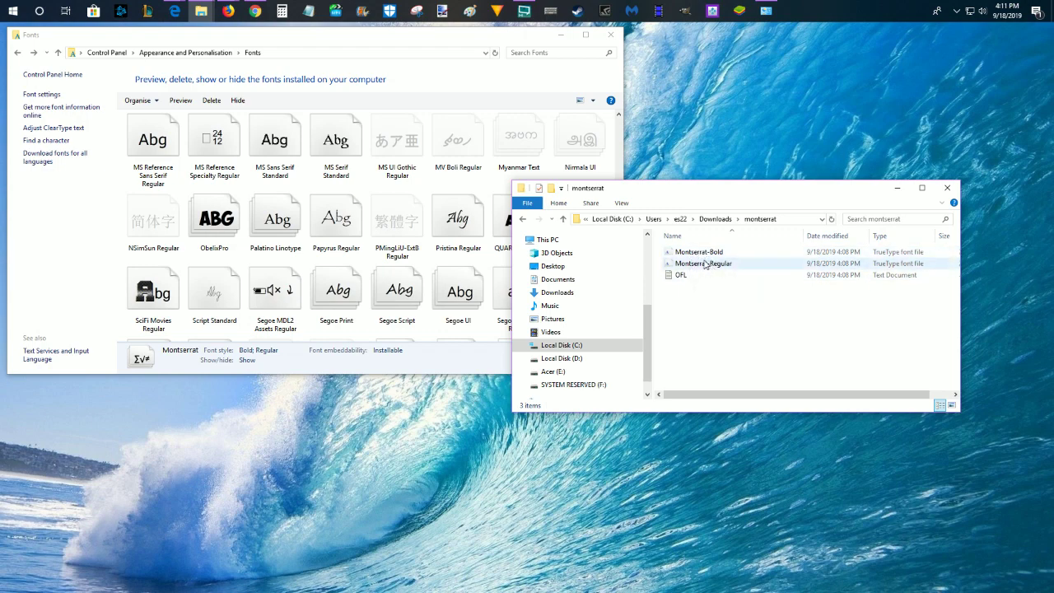
pyautogui.click(268, 42)
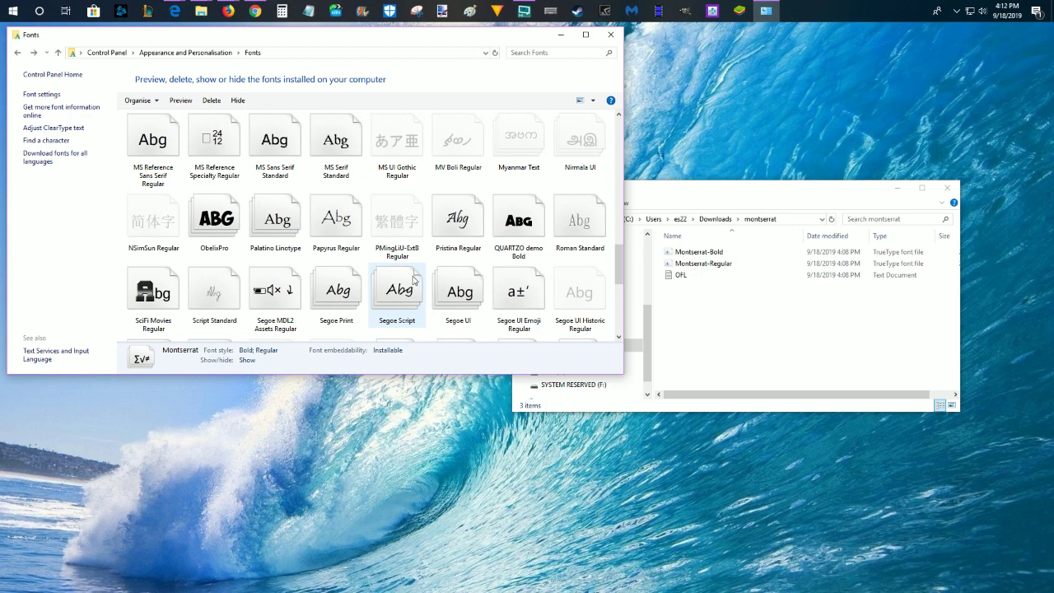
pyautogui.click(704, 190)
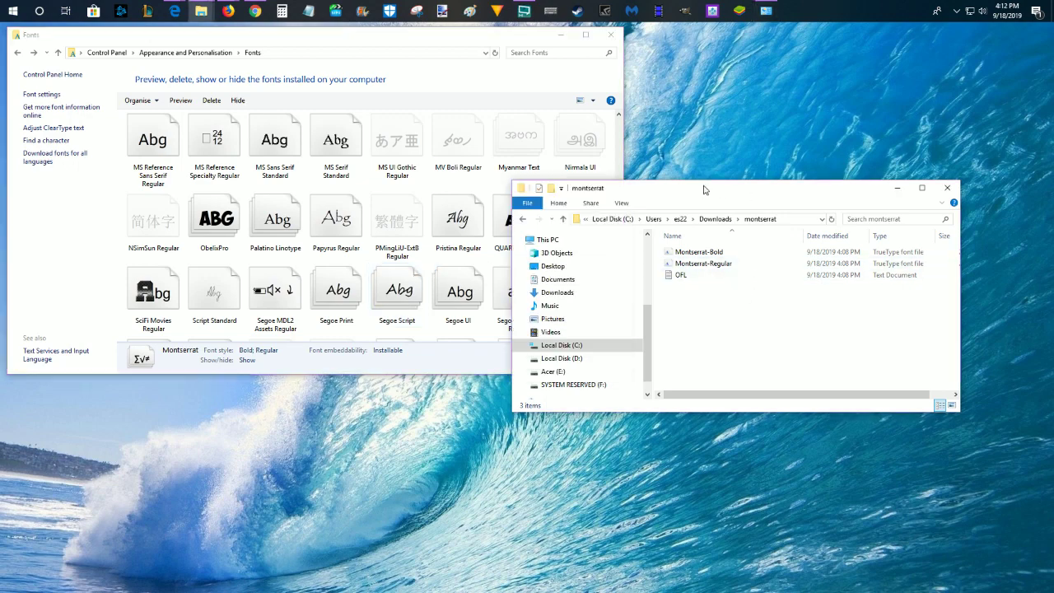